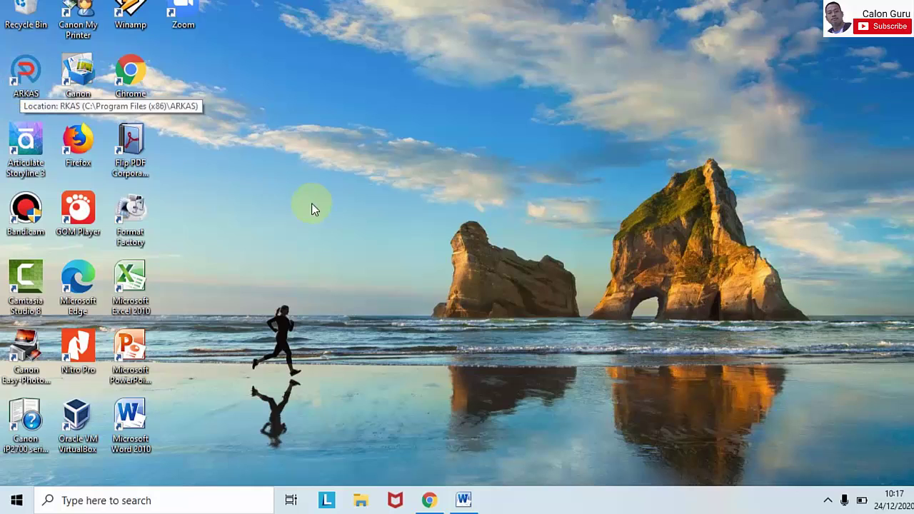
click(827, 502)
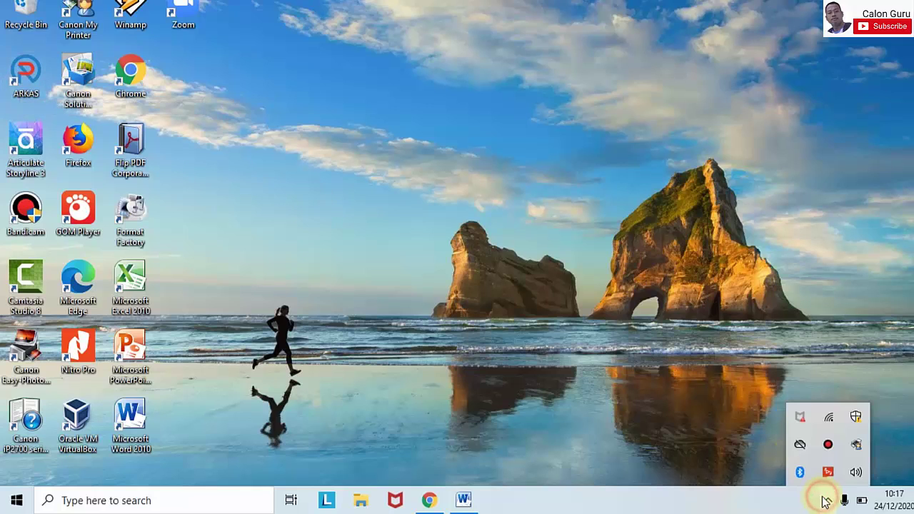
click(482, 260)
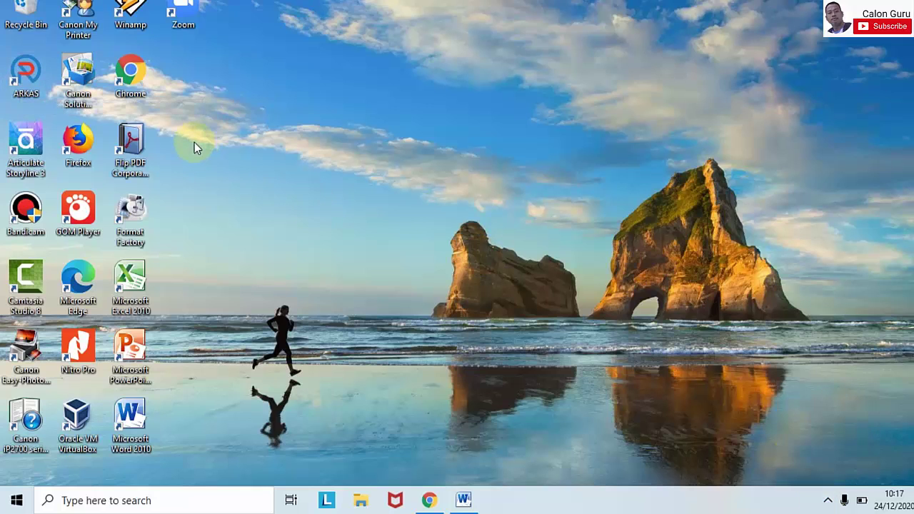
Launch ARKAS, try to download its update through the built-in updater, and close the update window.
double_click(30, 84)
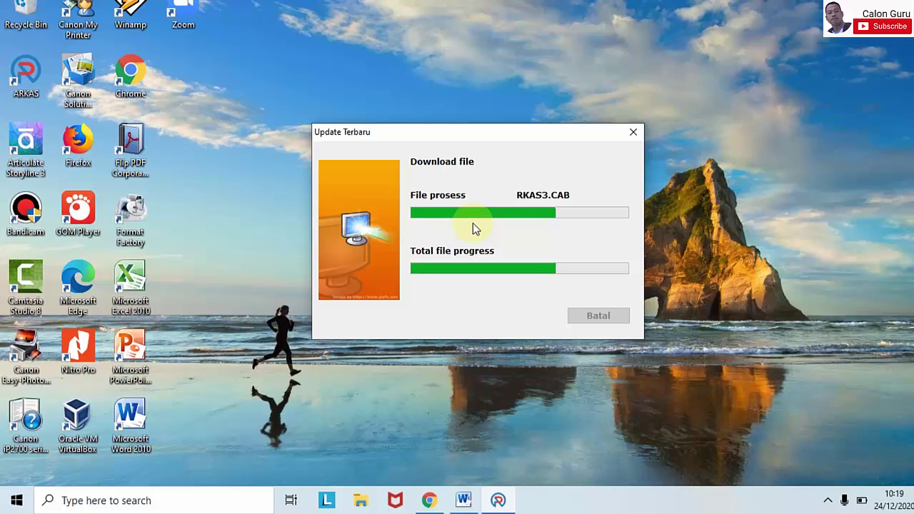
click(827, 500)
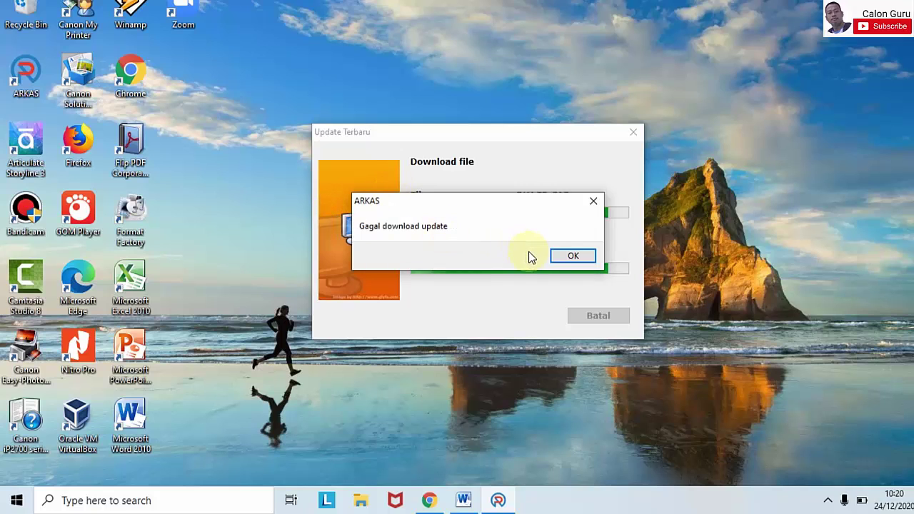
click(563, 261)
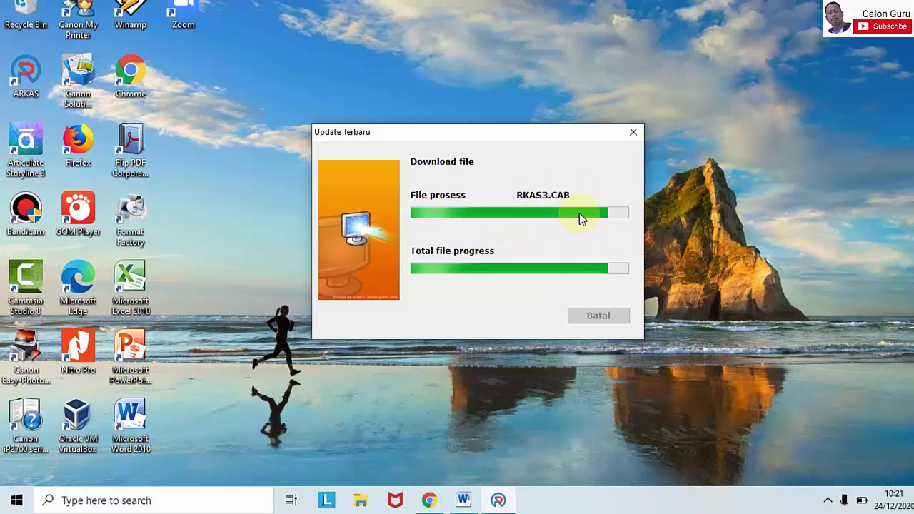
click(632, 132)
right_click(633, 131)
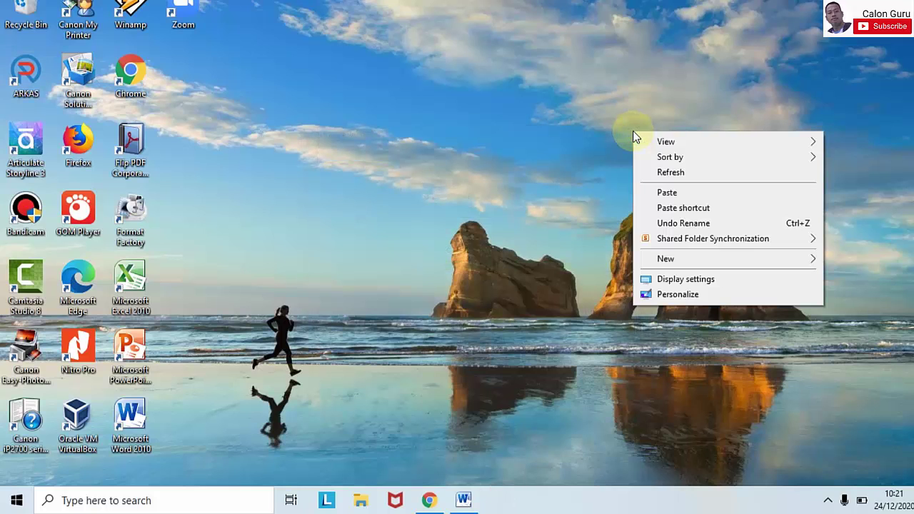
click(676, 172)
right_click(675, 171)
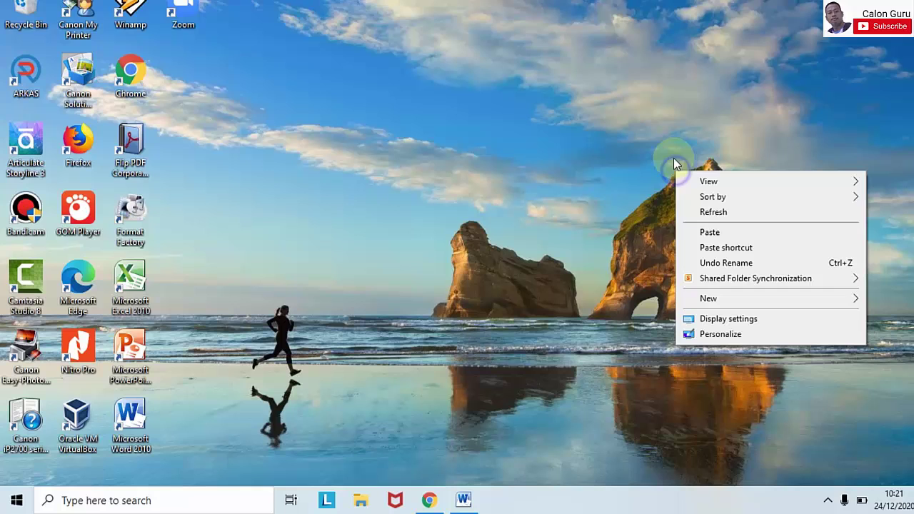
click(712, 210)
right_click(578, 105)
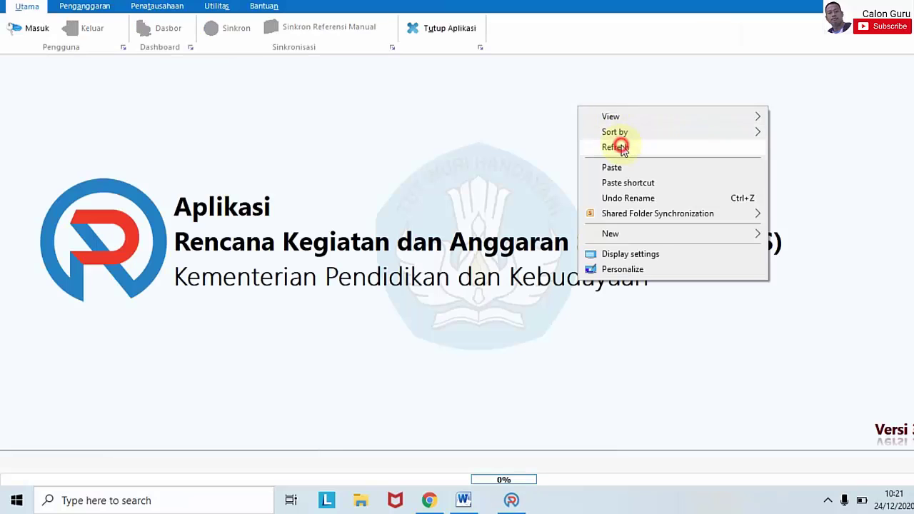
click(621, 147)
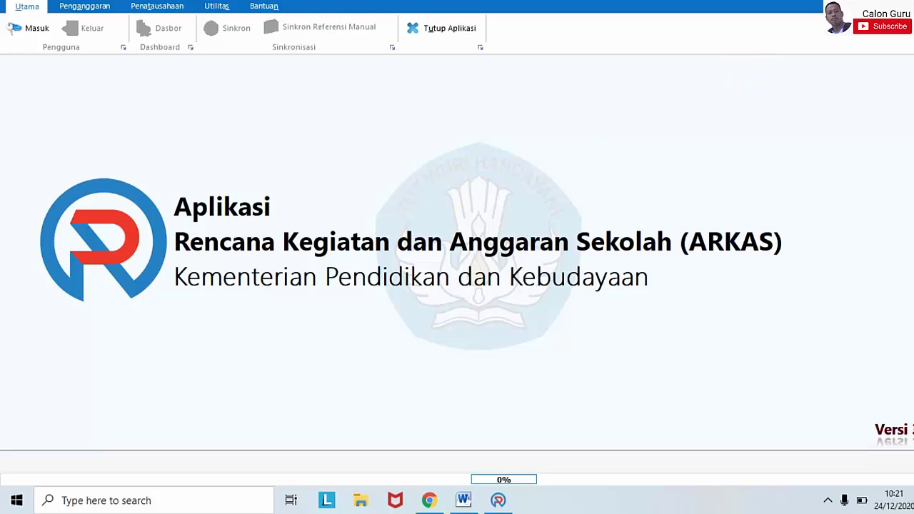
Exit the ARKAS application and refresh the desktop.
key(alt+F4)
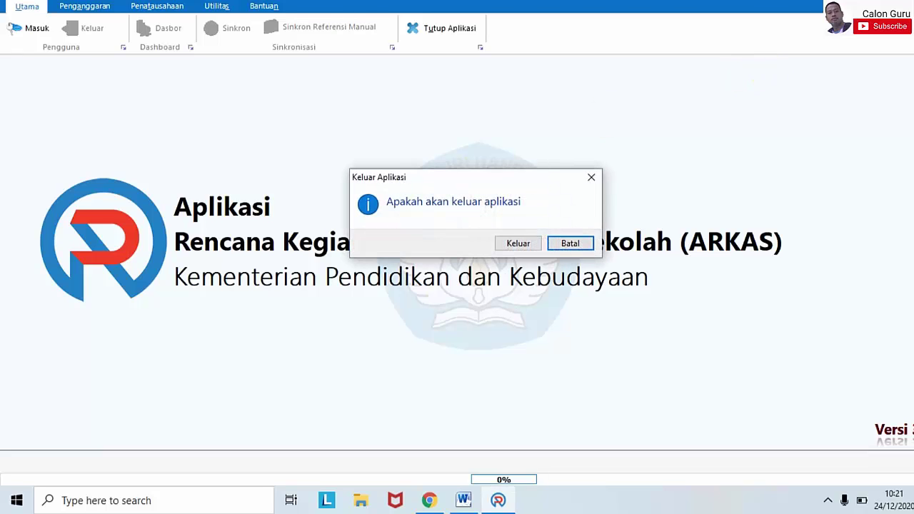
click(529, 244)
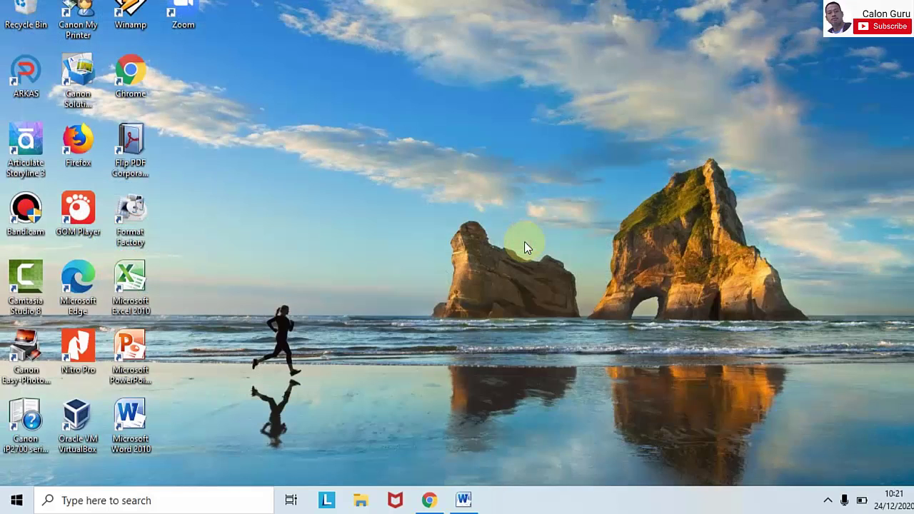
right_click(524, 241)
click(570, 283)
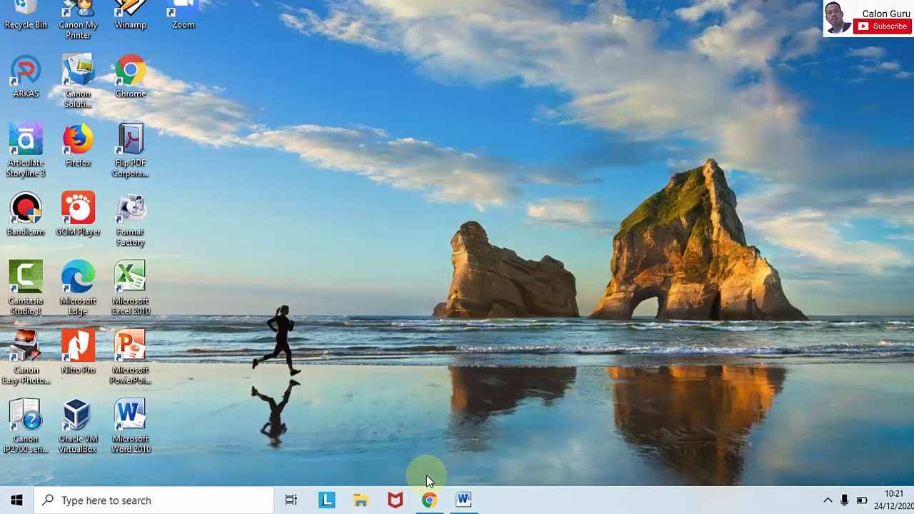
Switch to Chrome and search Google for "rkas dikdasmen kemdikbud go id download".
click(429, 499)
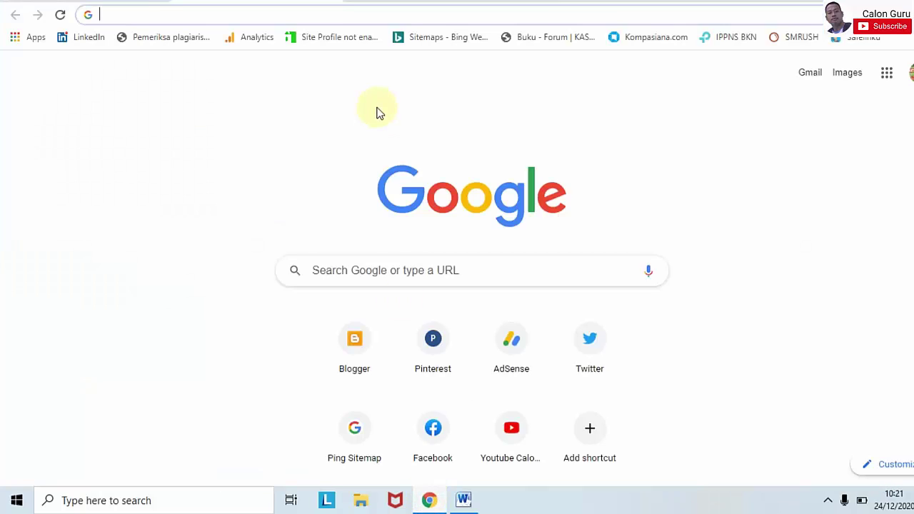
click(235, 11)
text(rkas)
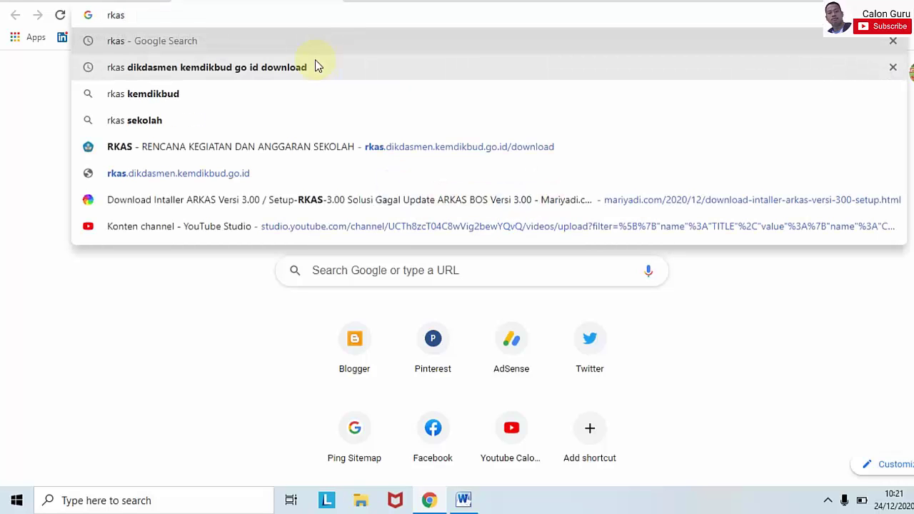
click(294, 70)
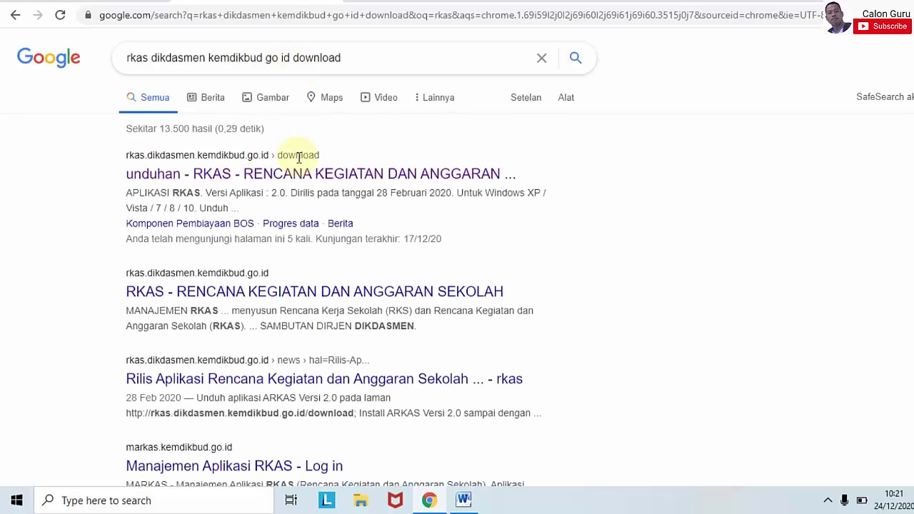
Load the RKAS download page on rkas.dikdasmen.kemdikbud.go.id from the search results and download the application installer.
click(277, 175)
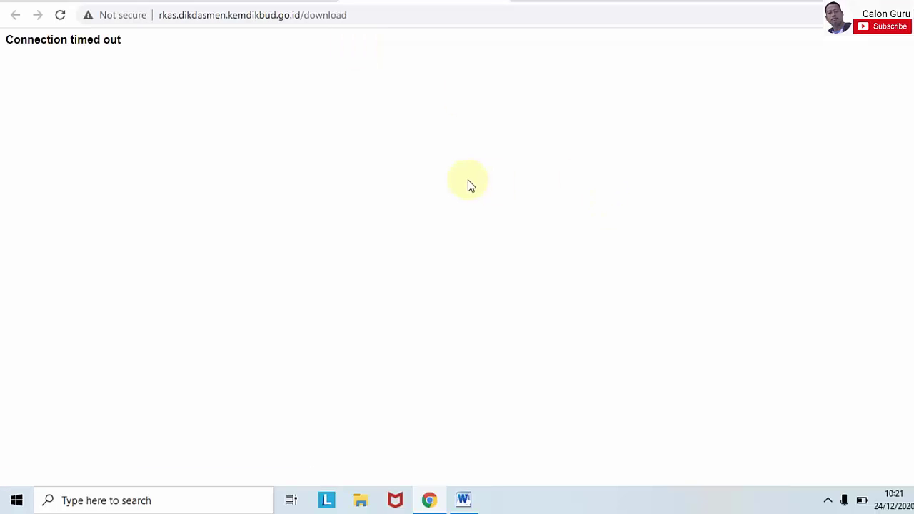
click(61, 15)
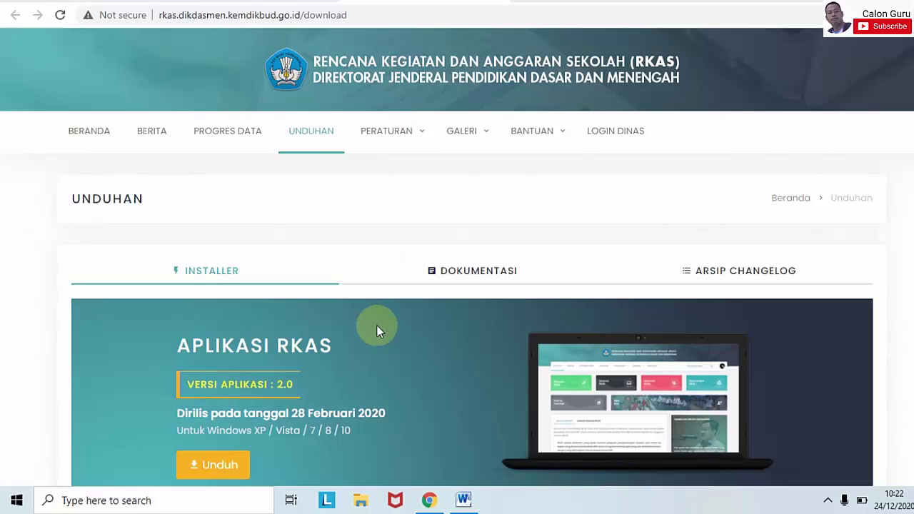
click(217, 465)
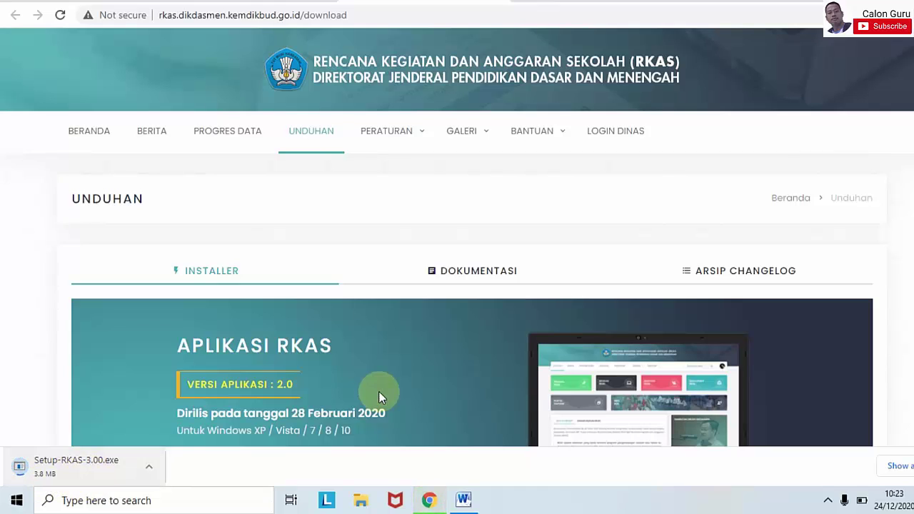
scroll(457, 235, down, 2)
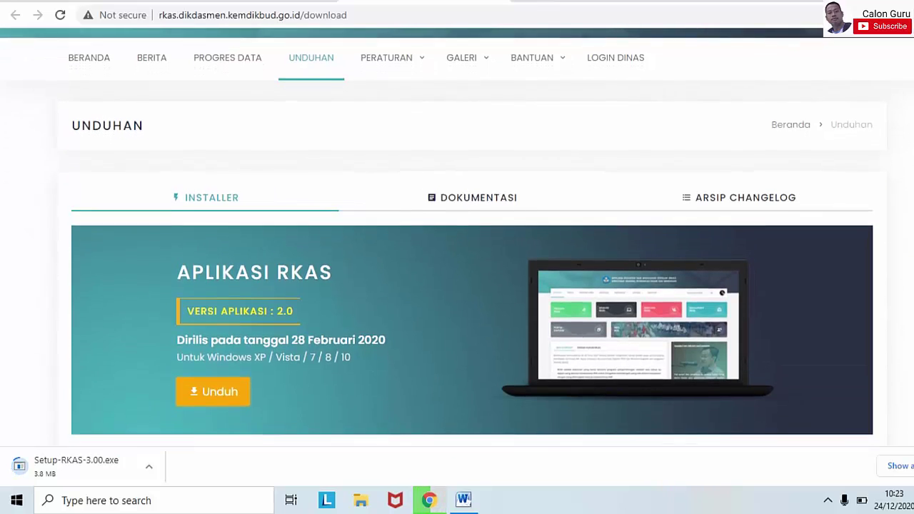
scroll(457, 235, down, 1)
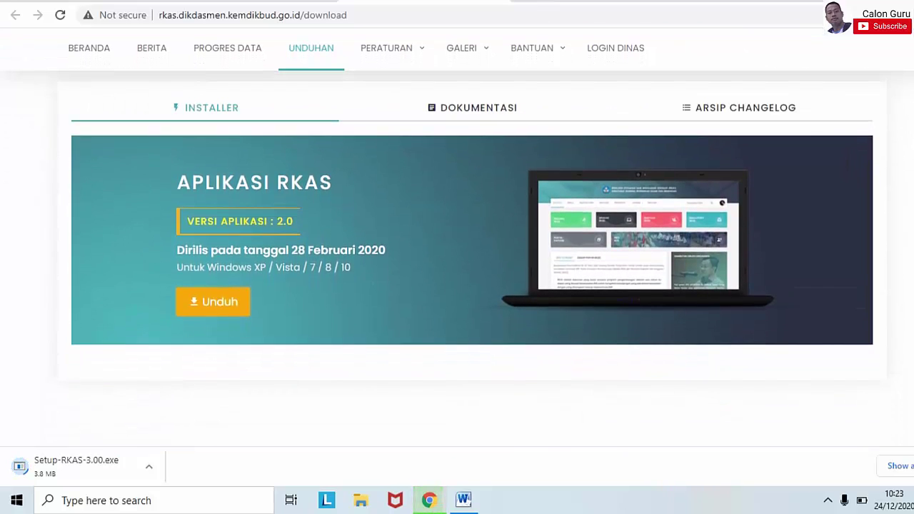
scroll(457, 235, up, 3)
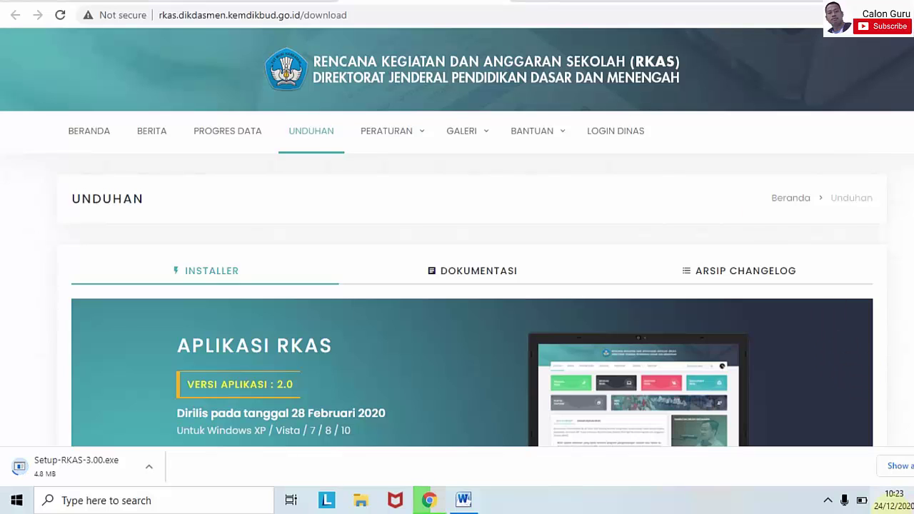
click(828, 503)
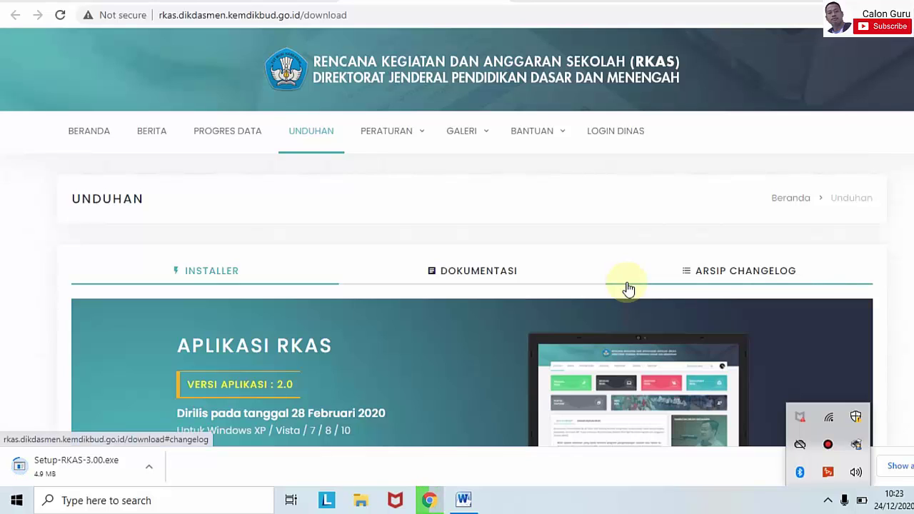
click(557, 196)
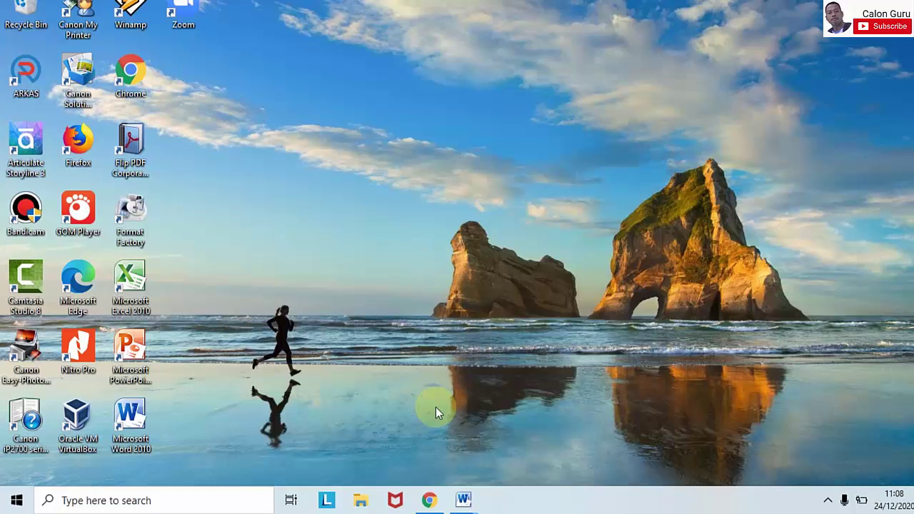
Switch to File Explorer and cut the Setup-RKAS-3.00 installer from the Downloads folder.
click(362, 502)
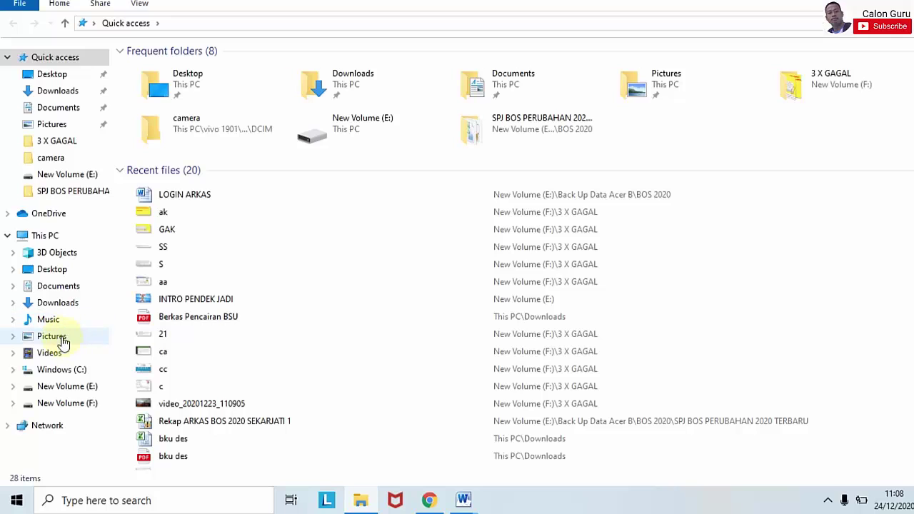
click(58, 306)
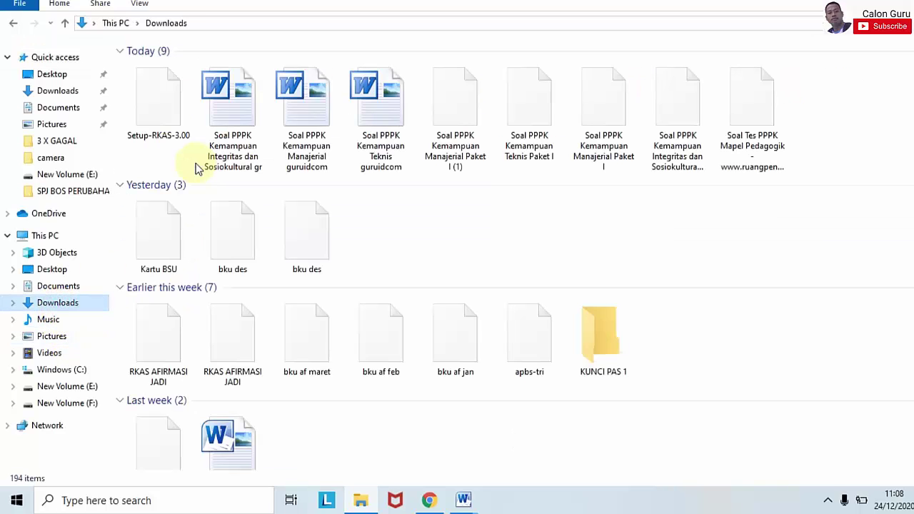
double_click(150, 86)
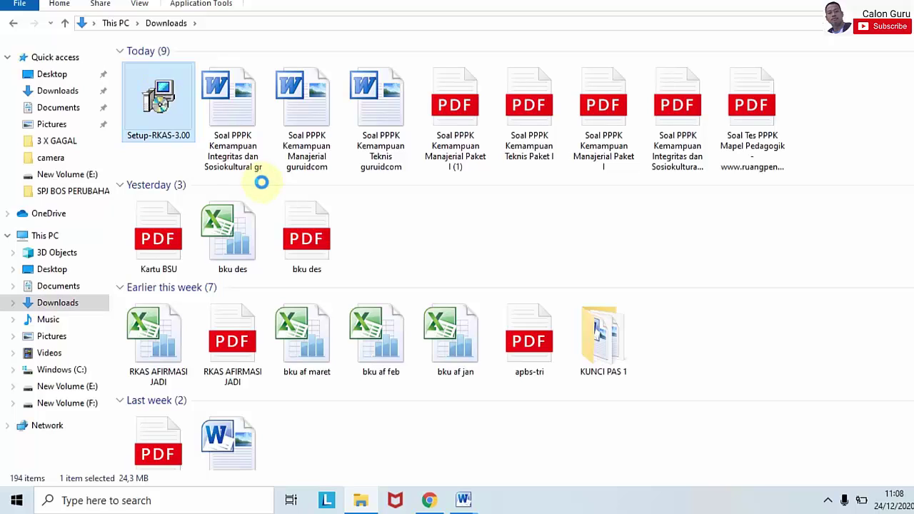
key(shift+F10)
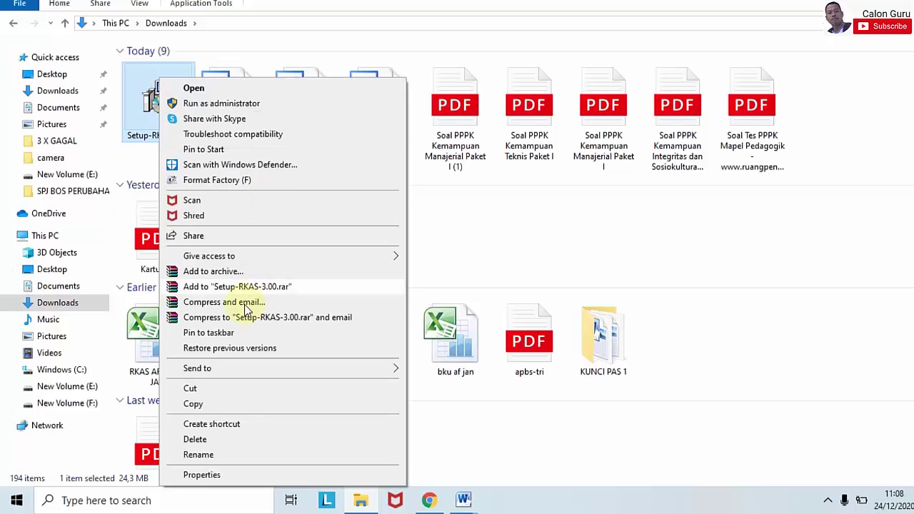
click(203, 390)
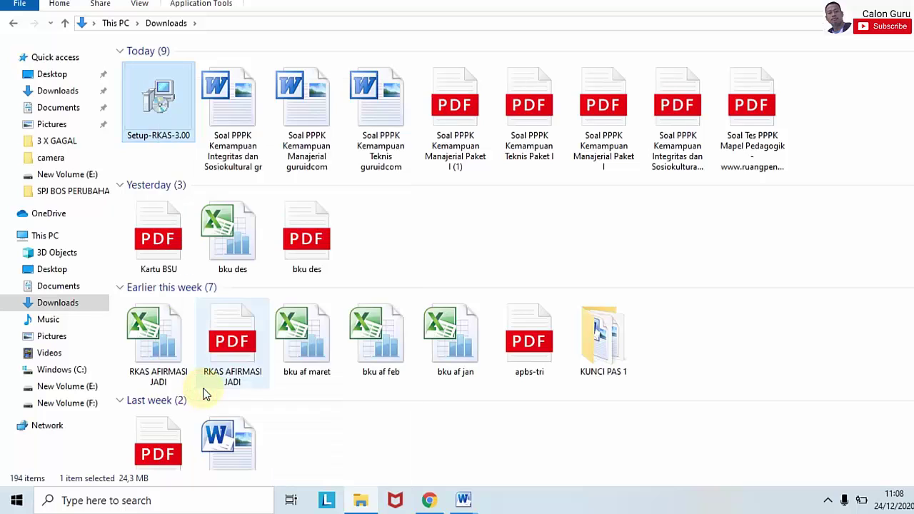
Open the Set Up ARKAS 2020 folder on drive E:, inside Back Up Data Acer B, BOS 2020, Back Up ARKAS.
click(86, 389)
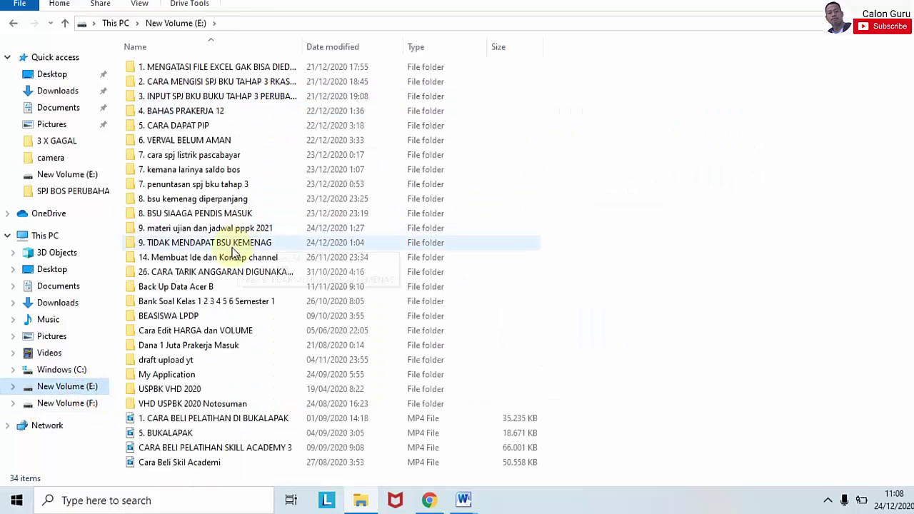
double_click(202, 287)
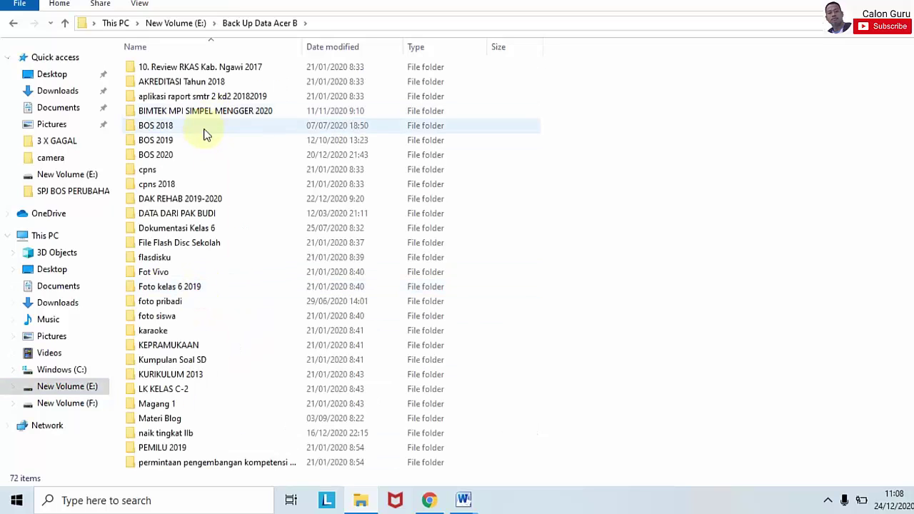
double_click(198, 155)
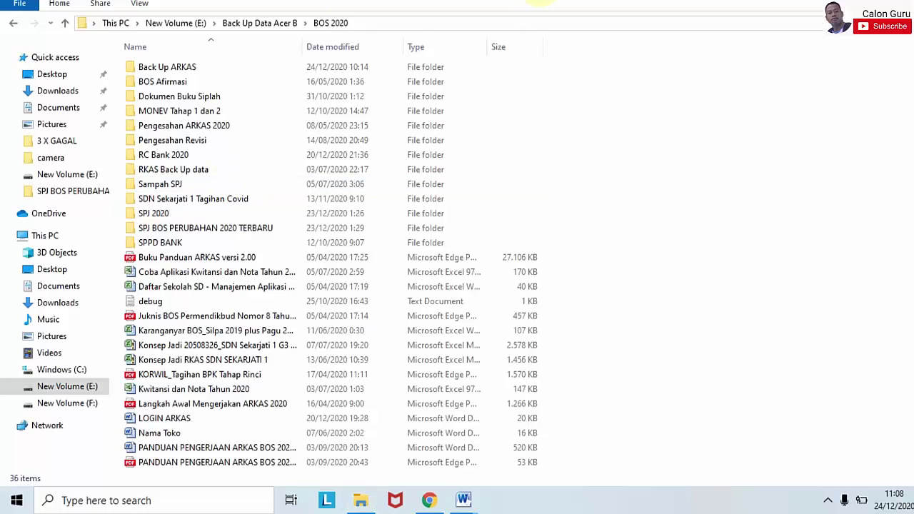
key(Return)
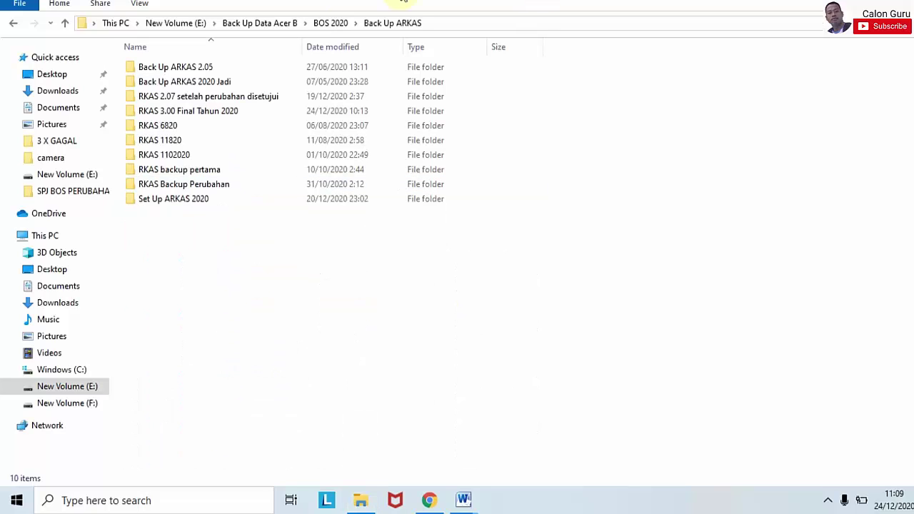
double_click(169, 200)
Try to move the cut installer into the Set Up ARKAS 2020 folder, cancelling the file replacement.
key(ctrl+v)
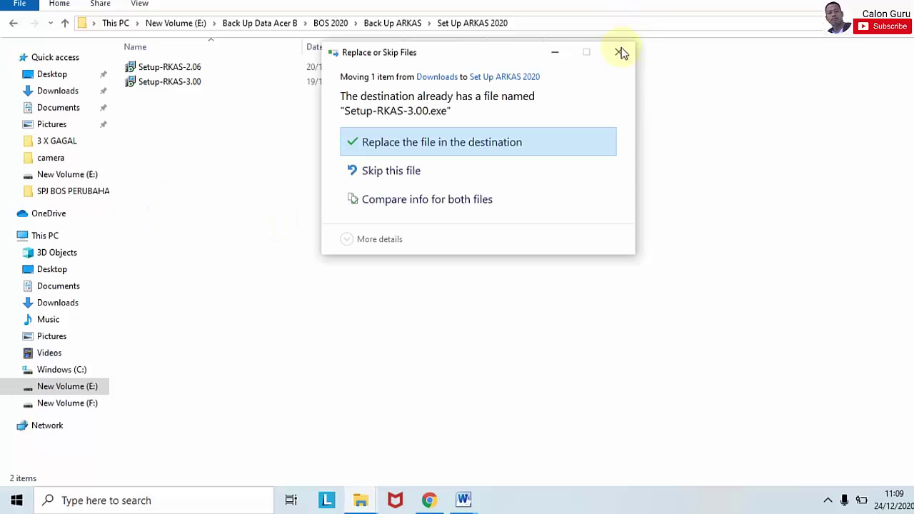
click(620, 53)
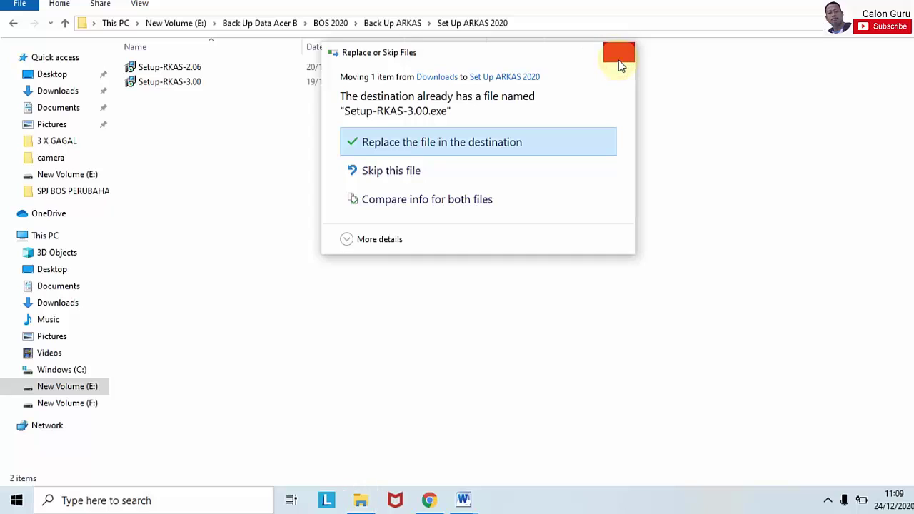
Rename the existing Setup-RKAS-3.00 file in the Set Up ARKAS 2020 folder as Setup-RKAS-3.00 Lama.
click(157, 82)
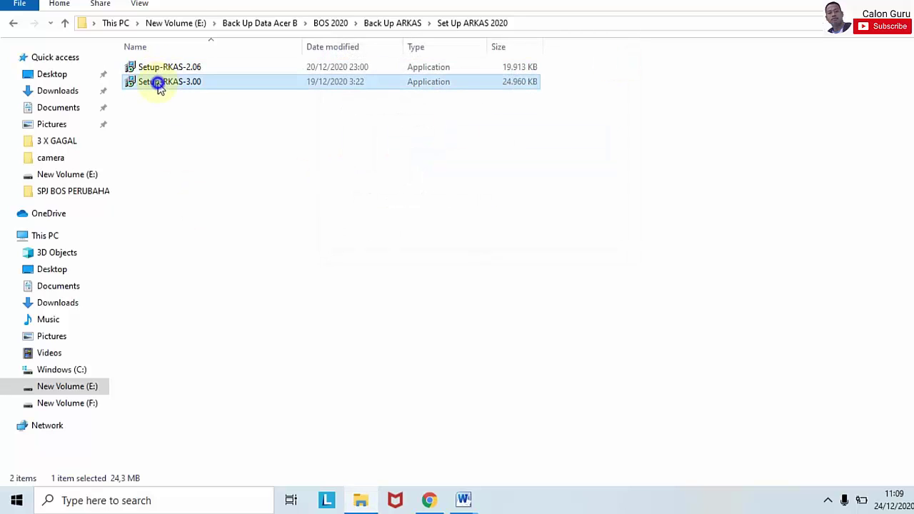
right_click(157, 82)
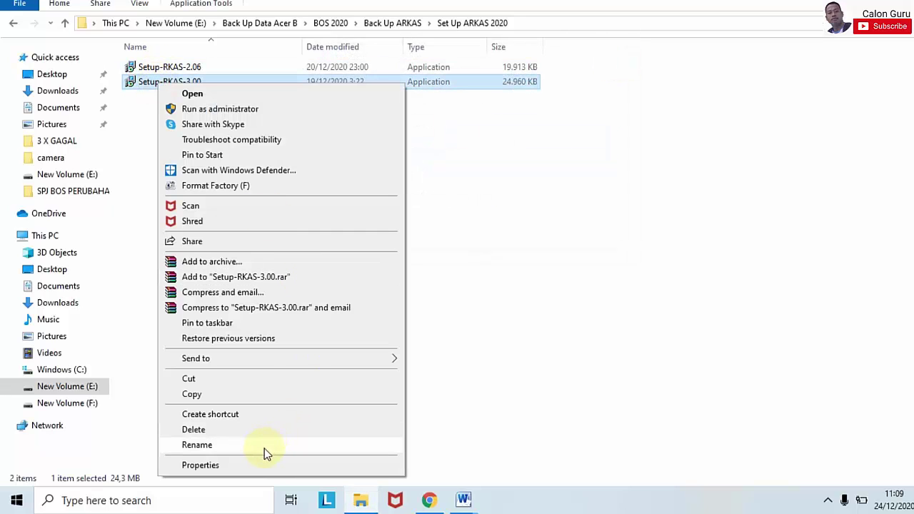
click(197, 445)
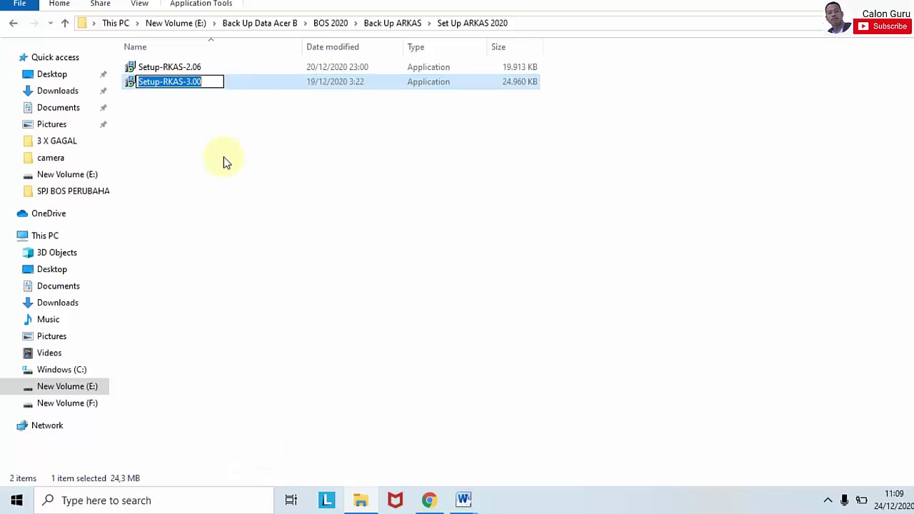
click(214, 81)
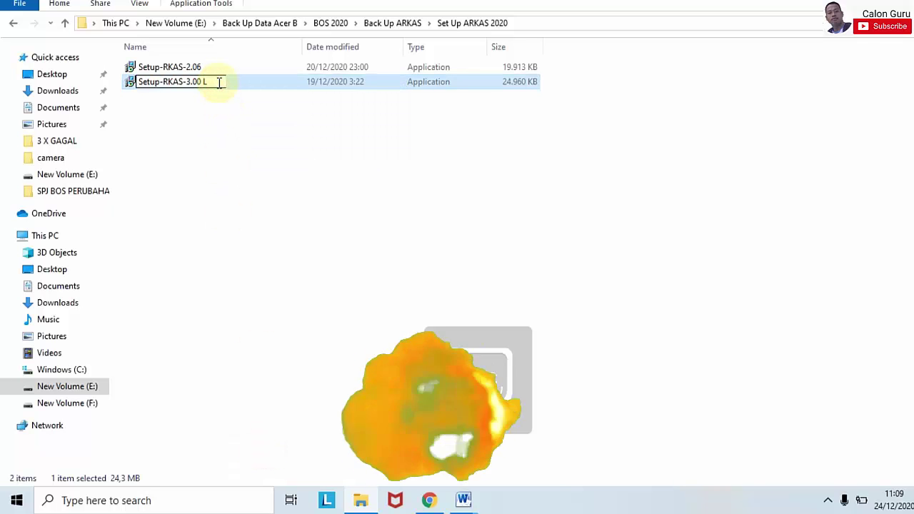
text(Lama)
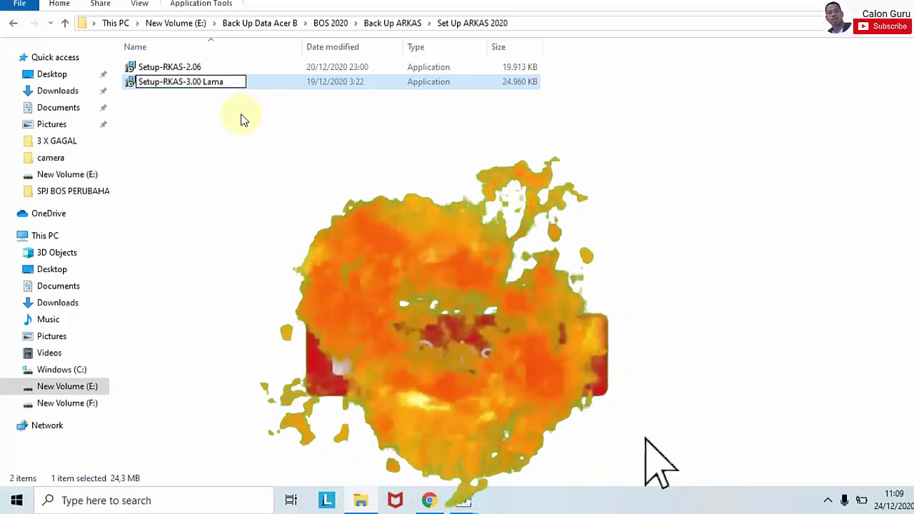
click(243, 120)
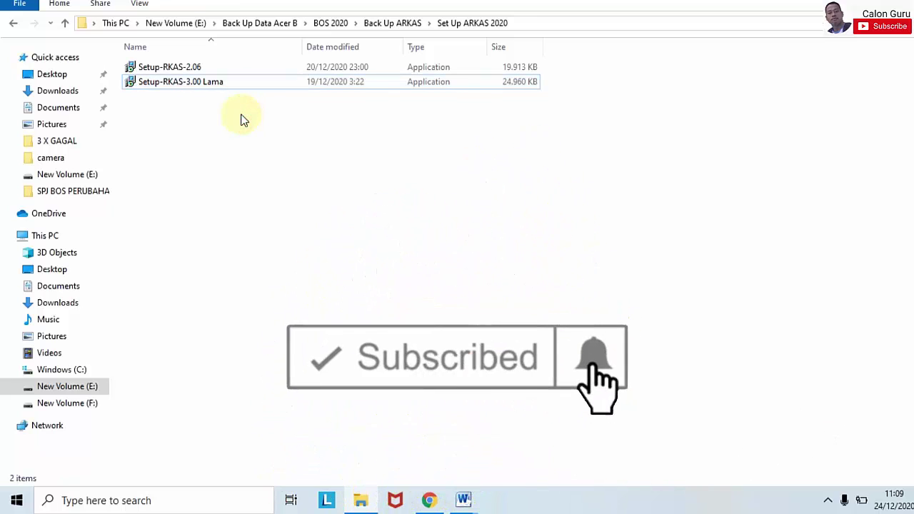
Move the newly downloaded Setup-RKAS-3.00 installer from the Downloads folder into the Set Up ARKAS 2020 folder.
right_click(296, 152)
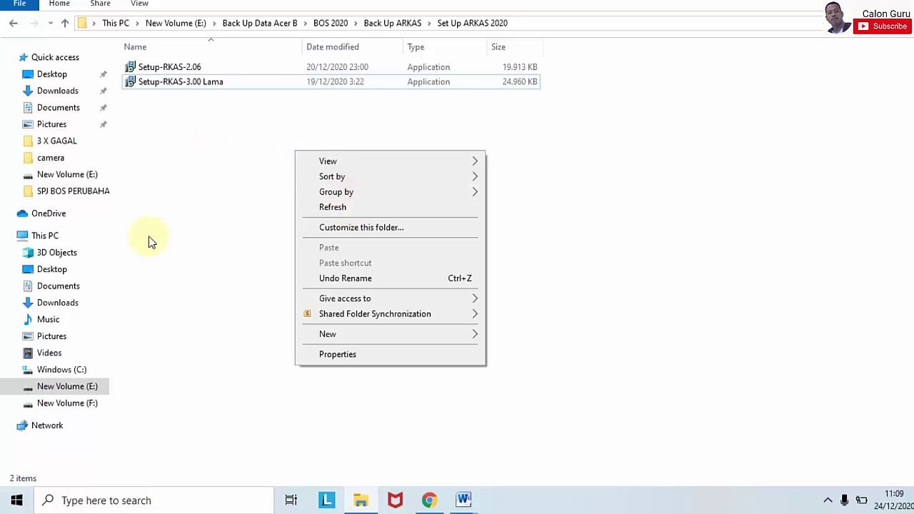
click(65, 303)
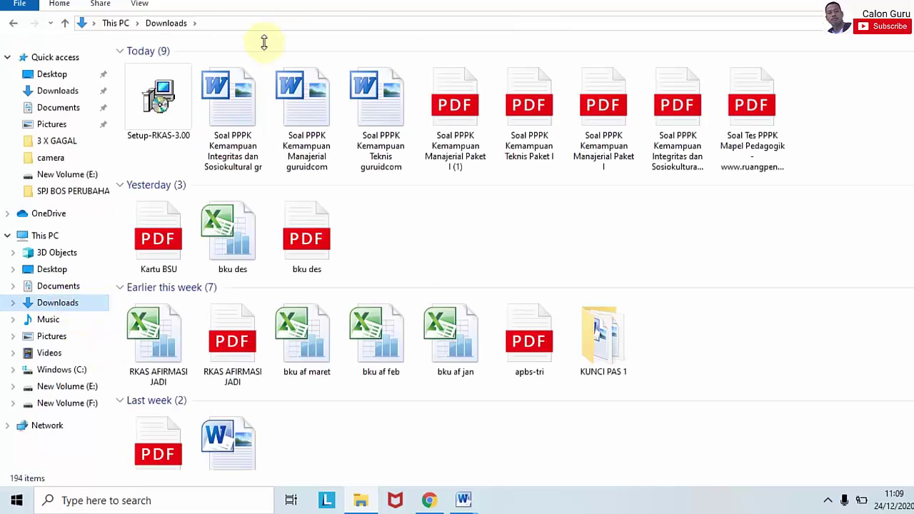
click(183, 92)
right_click(187, 79)
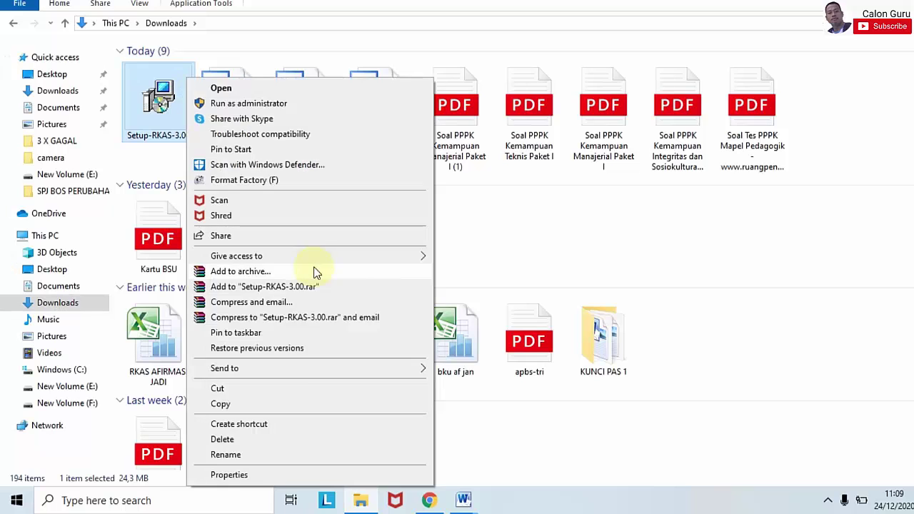
click(266, 388)
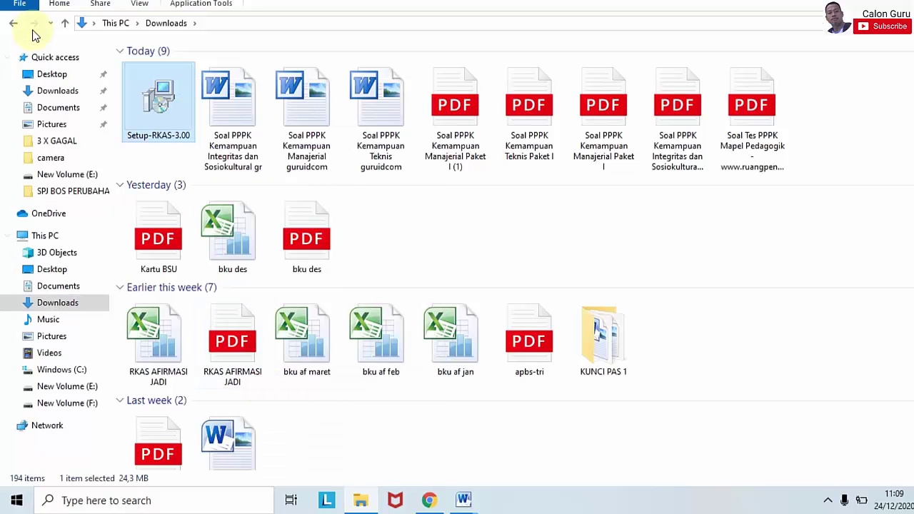
click(13, 23)
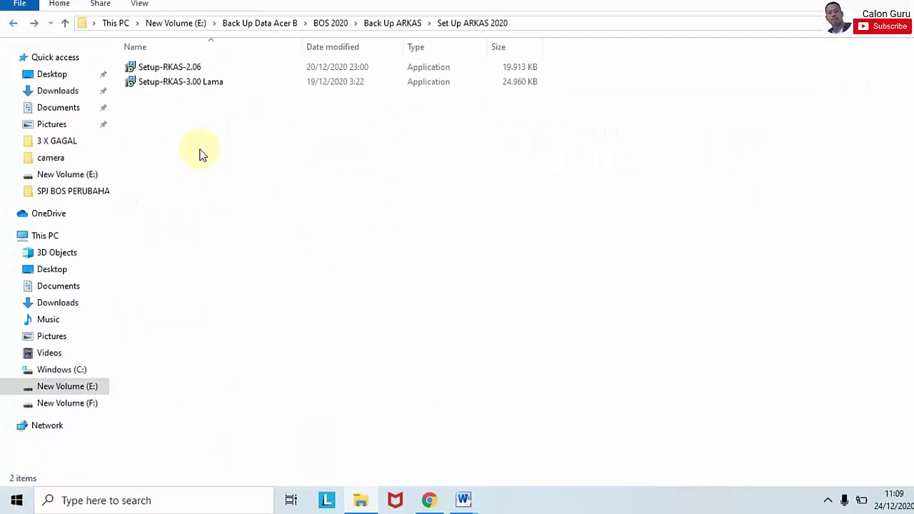
right_click(197, 149)
click(257, 246)
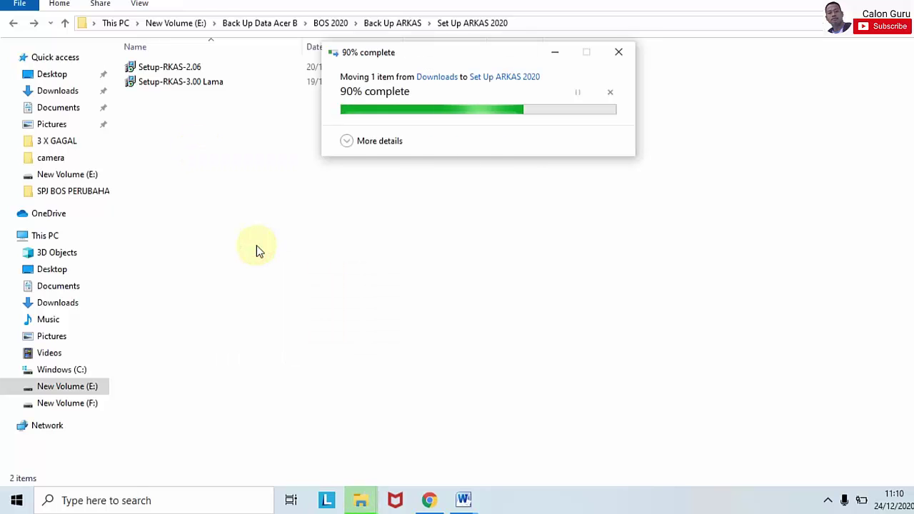
click(233, 154)
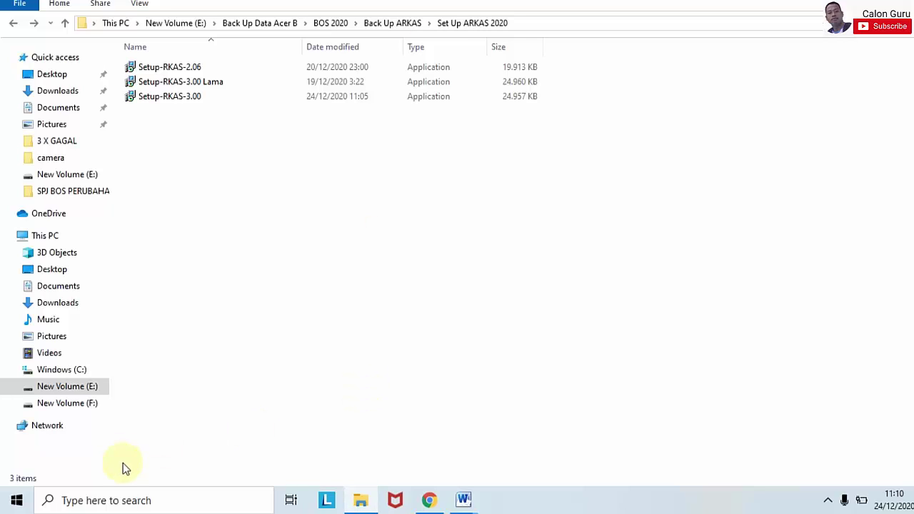
Find and open Control Panel through Windows search and bring up its list of programs to uninstall.
click(128, 496)
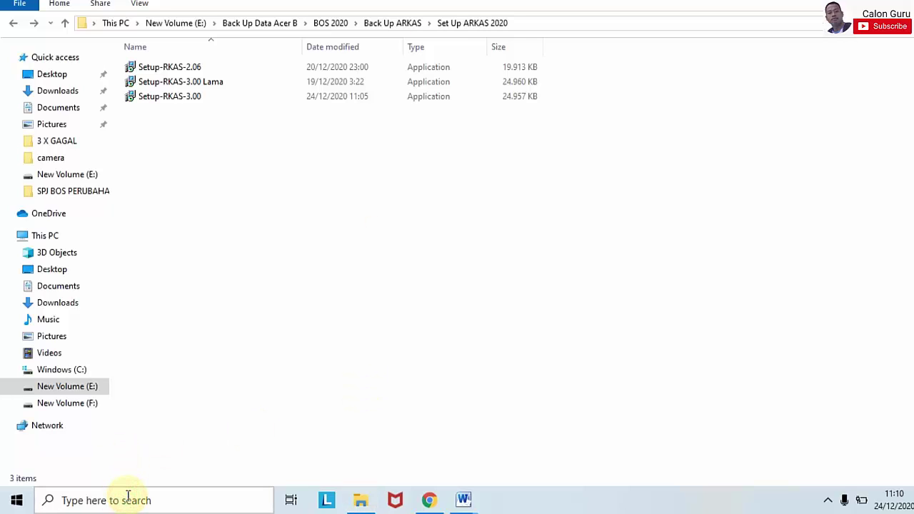
click(128, 496)
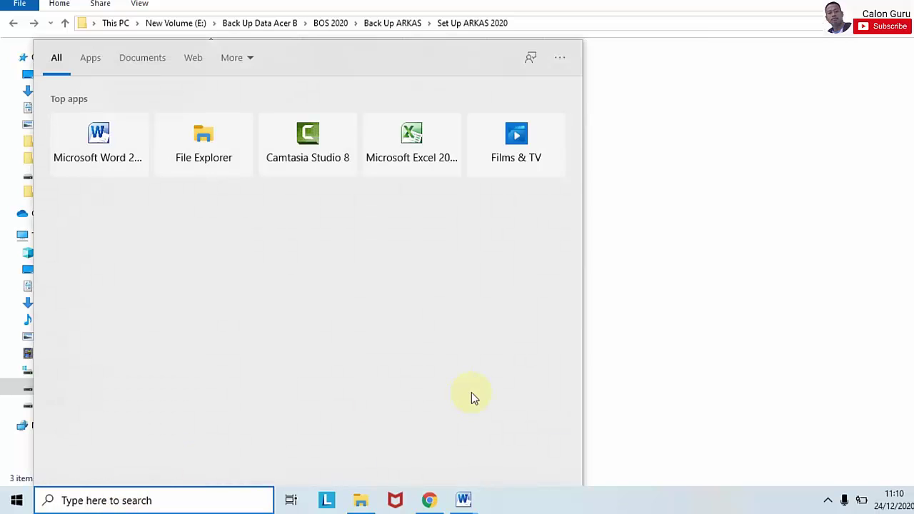
text(contr)
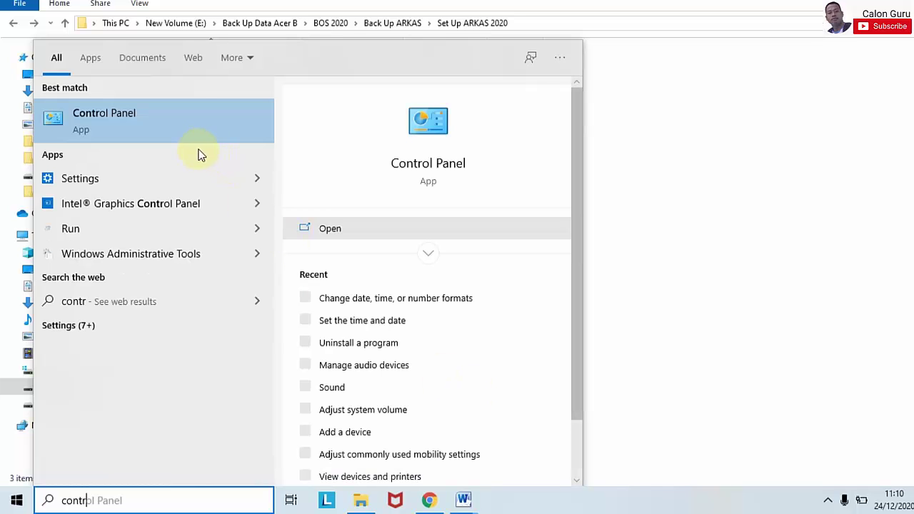
click(119, 117)
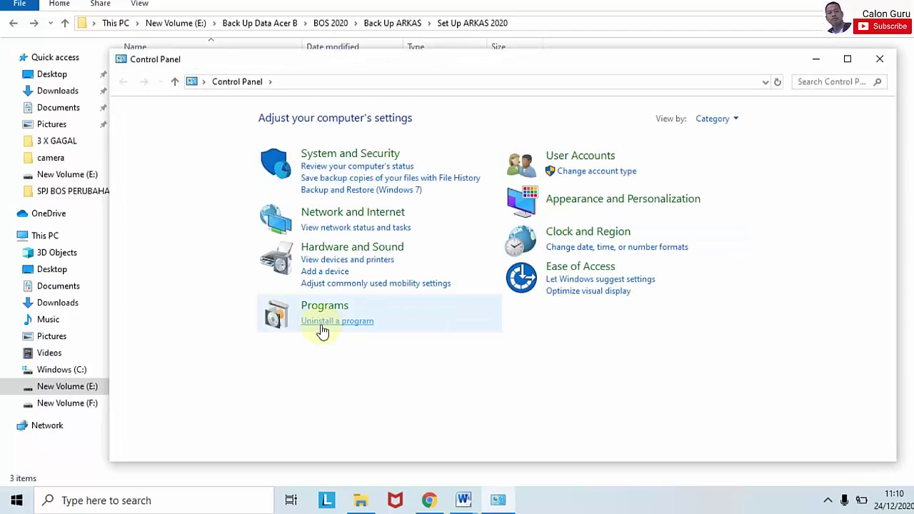
click(317, 323)
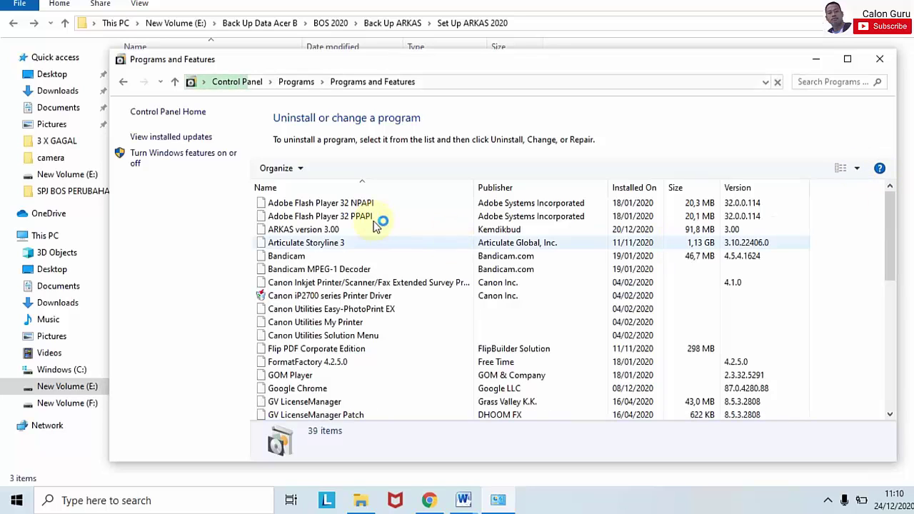
Uninstall ARKAS version 3.00 with all its components and close the Programs and Features window.
right_click(350, 231)
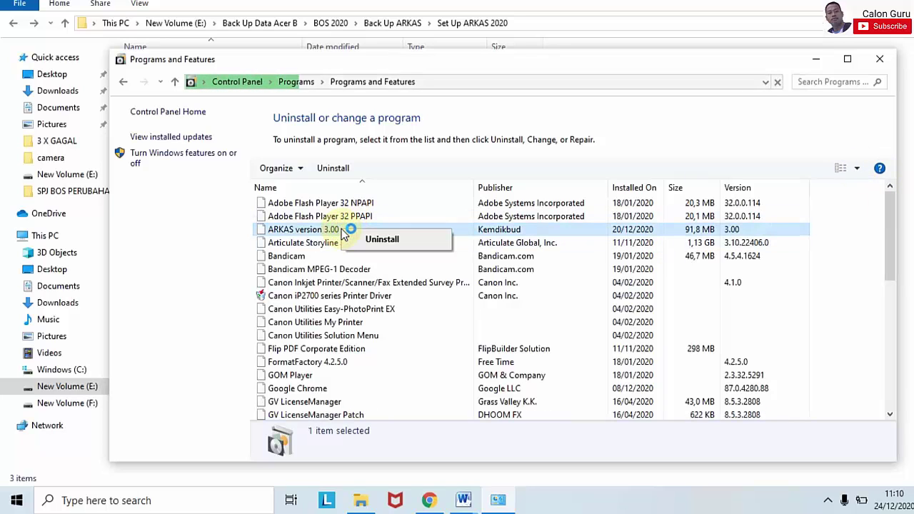
click(364, 242)
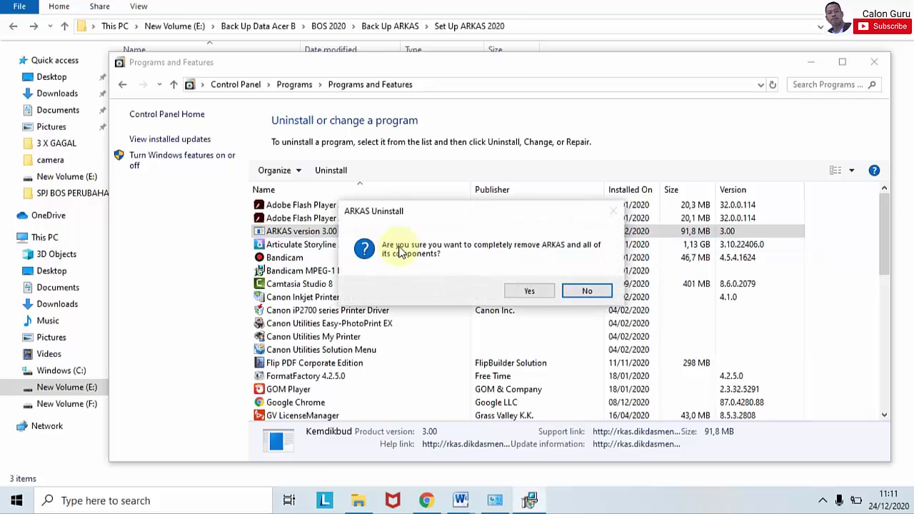
click(522, 291)
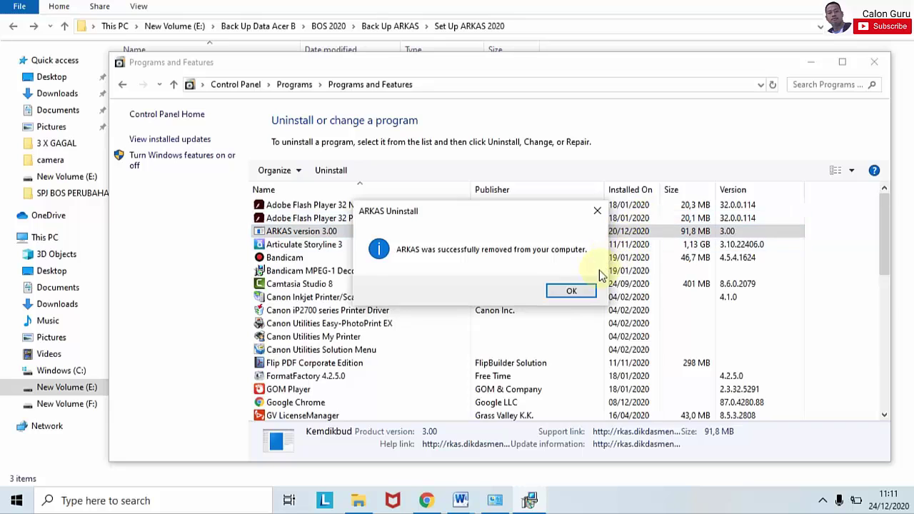
click(583, 291)
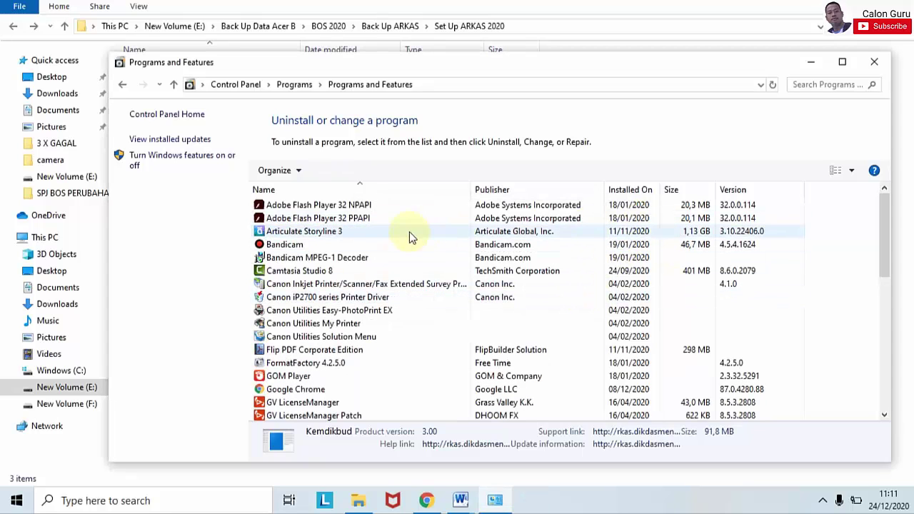
click(874, 61)
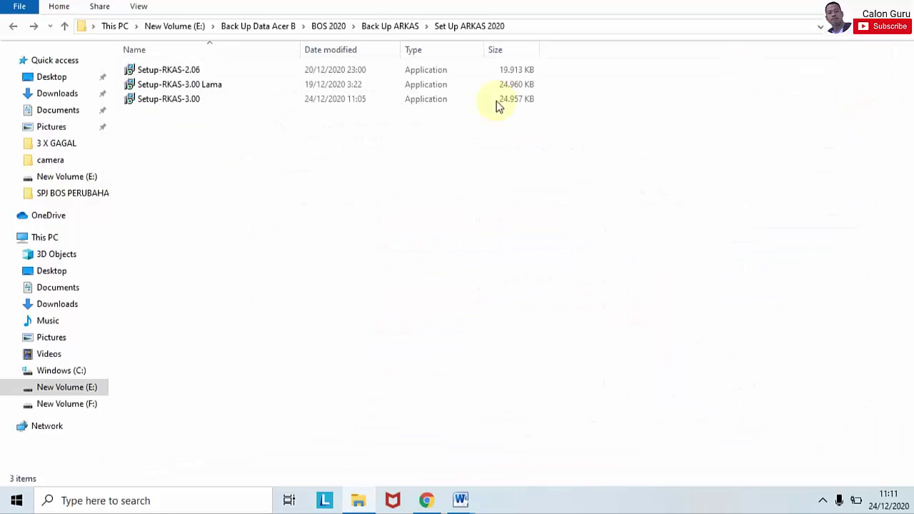
Run the Setup-RKAS-3.00 installer despite the SmartScreen block and agree to install ARKAS.
click(165, 100)
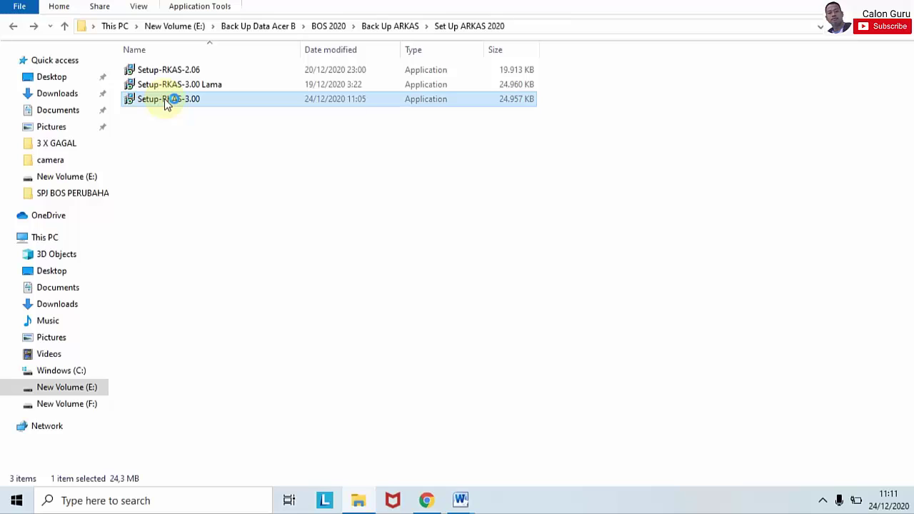
double_click(164, 98)
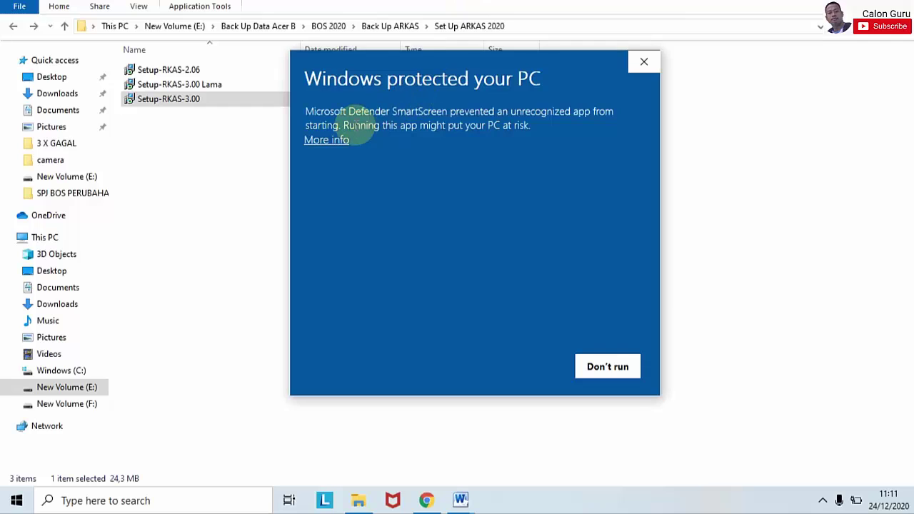
click(328, 140)
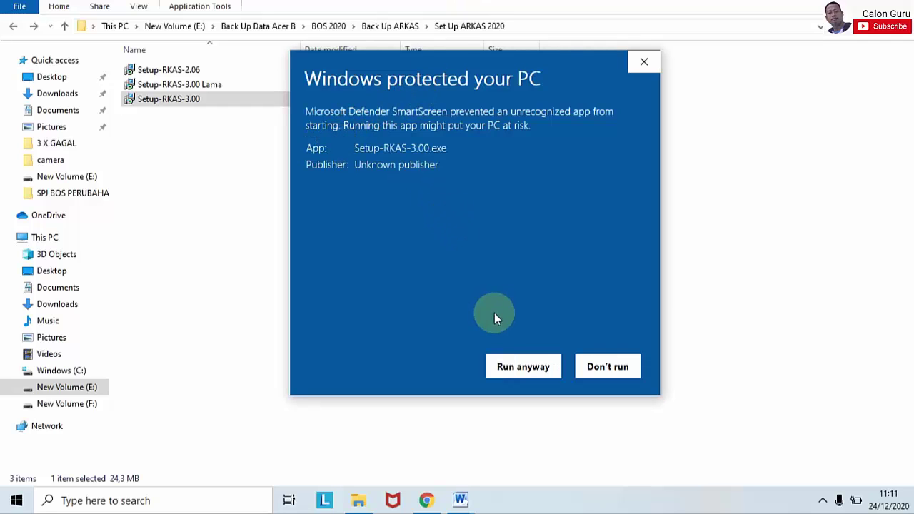
click(520, 366)
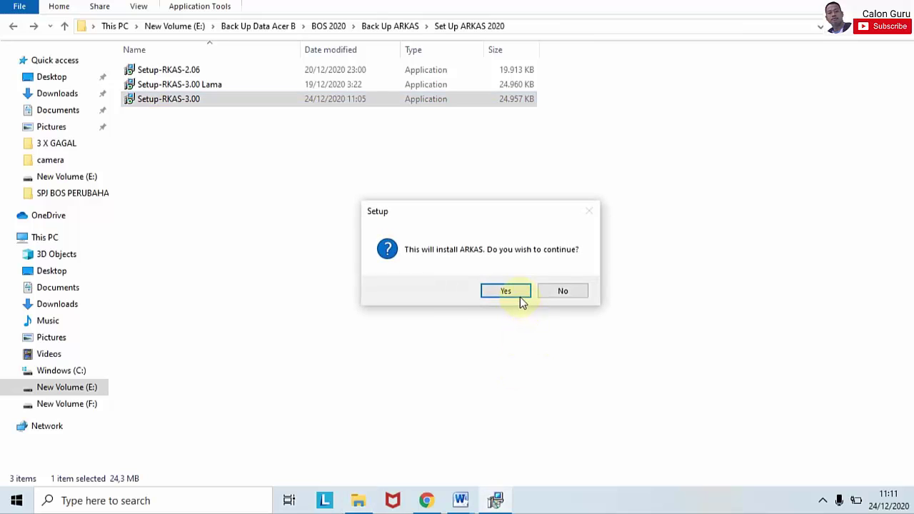
click(506, 291)
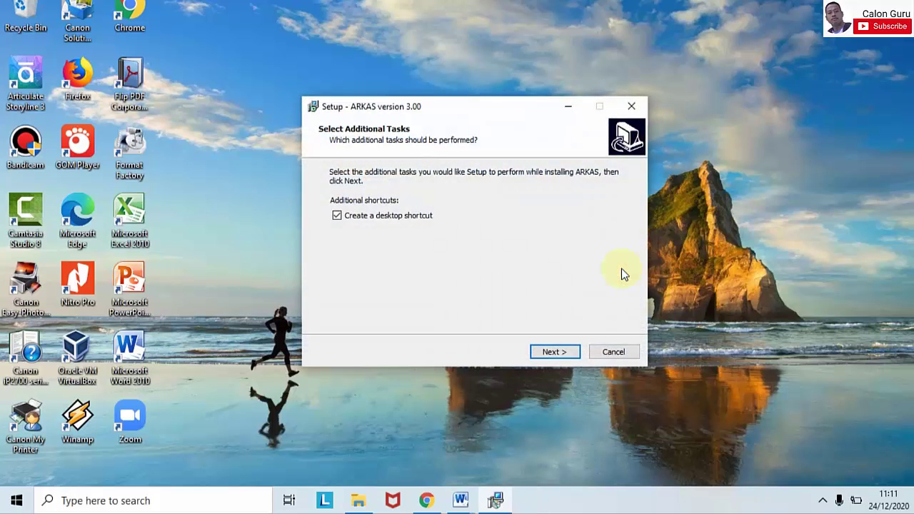
Install ARKAS version 3.00 with a desktop shortcut and finish the setup wizard with Launch ARKAS enabled.
click(543, 352)
click(542, 353)
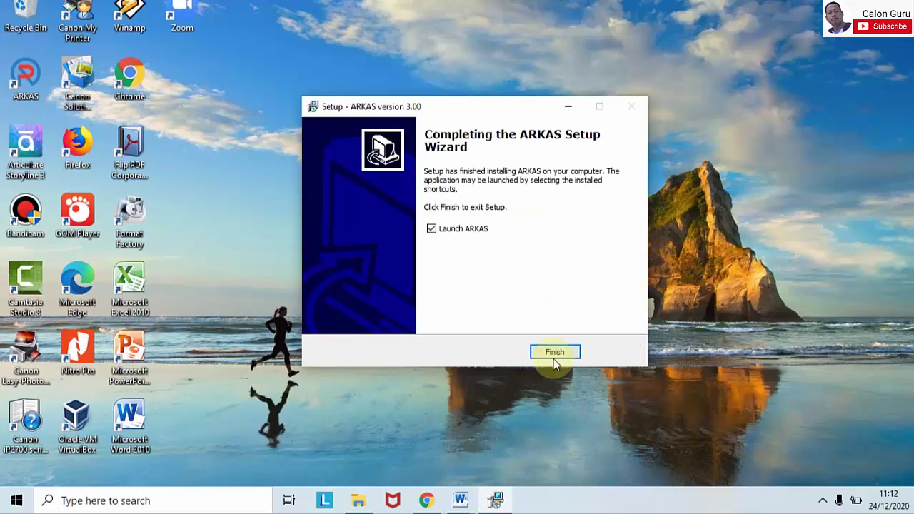
click(555, 352)
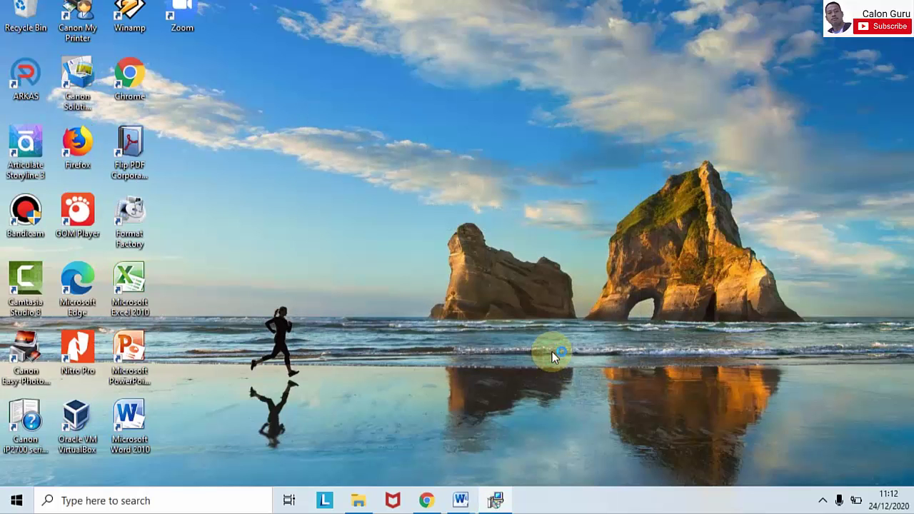